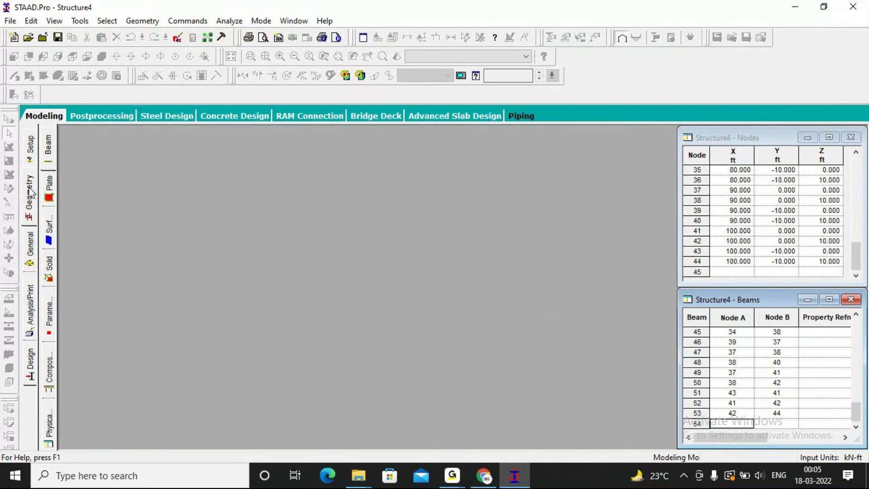
# Delete all 53 beams of the existing frame together with the nodes left without attached elements
pyautogui.click(30, 195)
pyautogui.scroll(-1, 483, 351)
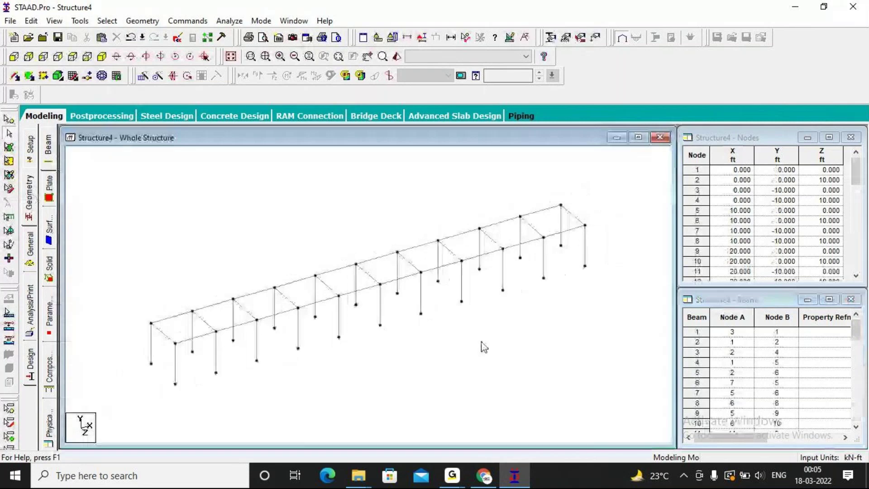
pyautogui.scroll(1, 482, 343)
pyautogui.moveTo(100, 176); pyautogui.dragTo(634, 407)
pyautogui.press('Delete')
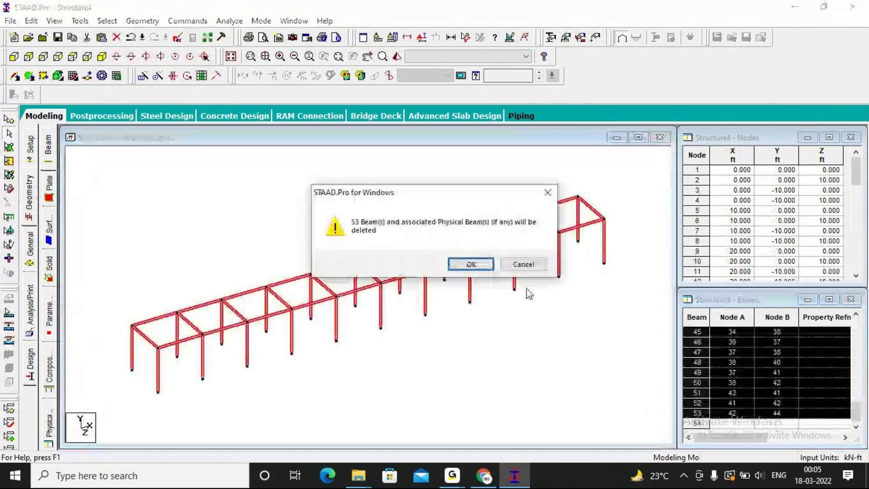
pyautogui.click(453, 264)
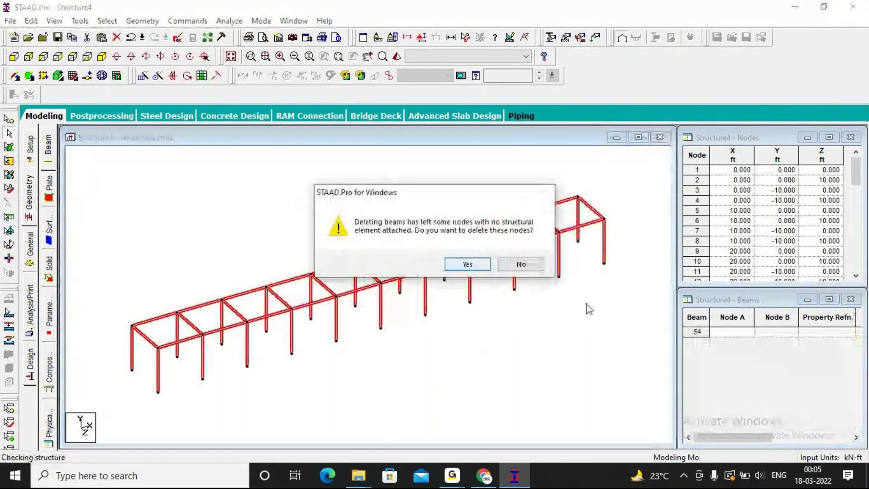
pyautogui.click(466, 264)
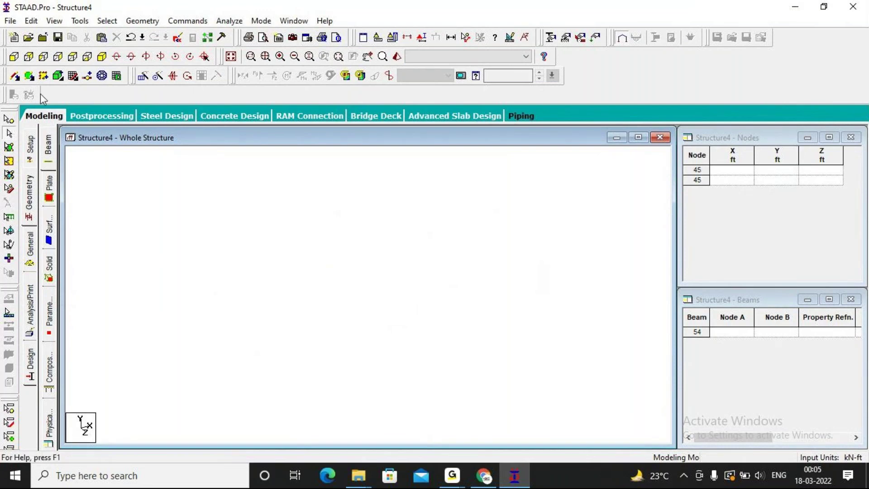
# Place a node at the grid origin and paste a copy of it 10 ft away along X
pyautogui.click(73, 75)
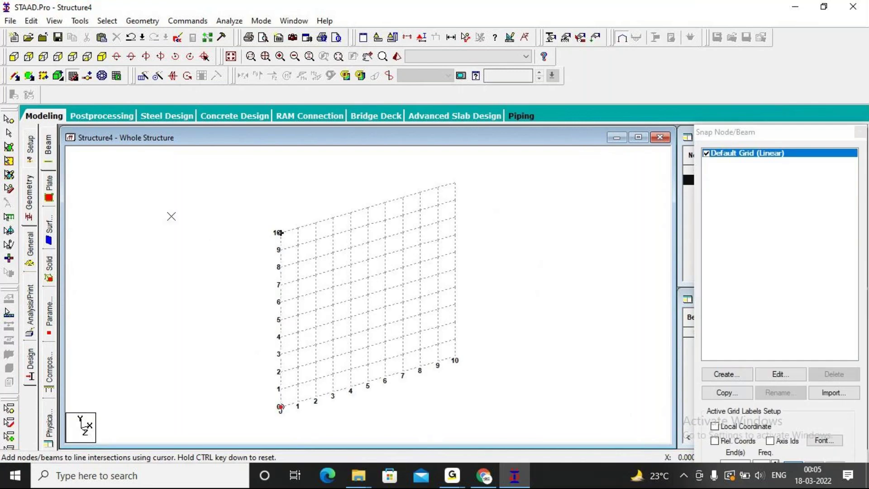
pyautogui.click(74, 76)
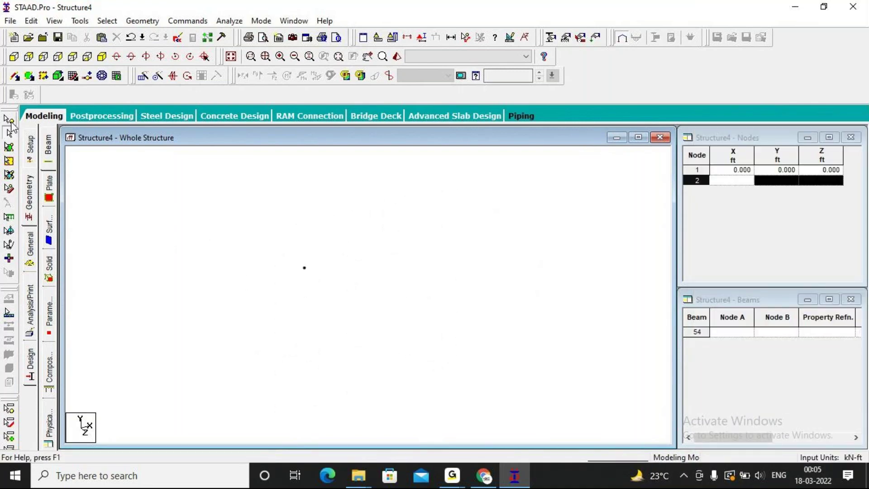
pyautogui.click(8, 120)
pyautogui.moveTo(361, 348); pyautogui.dragTo(380, 365)
pyautogui.hotkey('ctrl', 'c')
pyautogui.hotkey('ctrl', 'v')
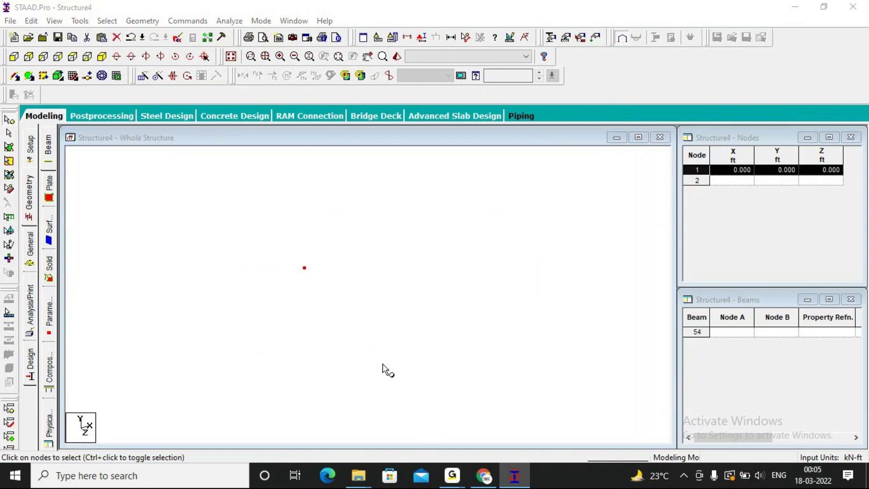
pyautogui.write('10')
pyautogui.press('Return')
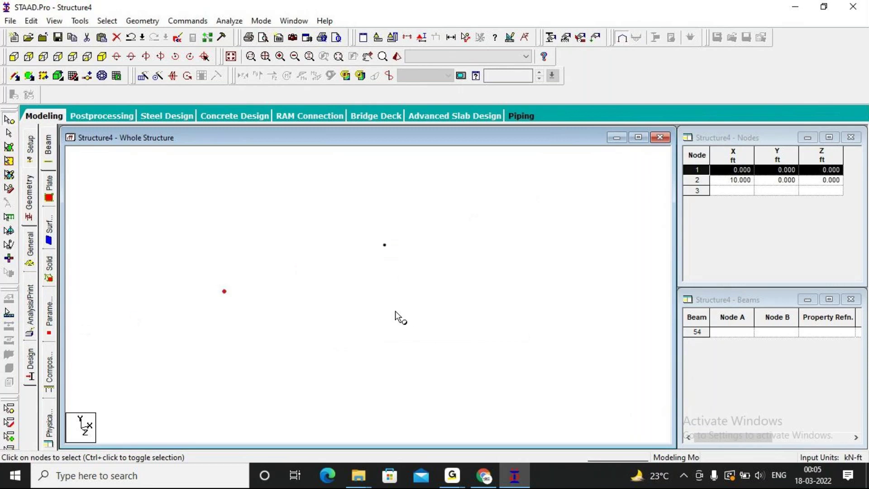
# Copy both nodes and paste them with a 10 ft offset along Z
pyautogui.moveTo(130, 210); pyautogui.dragTo(419, 385)
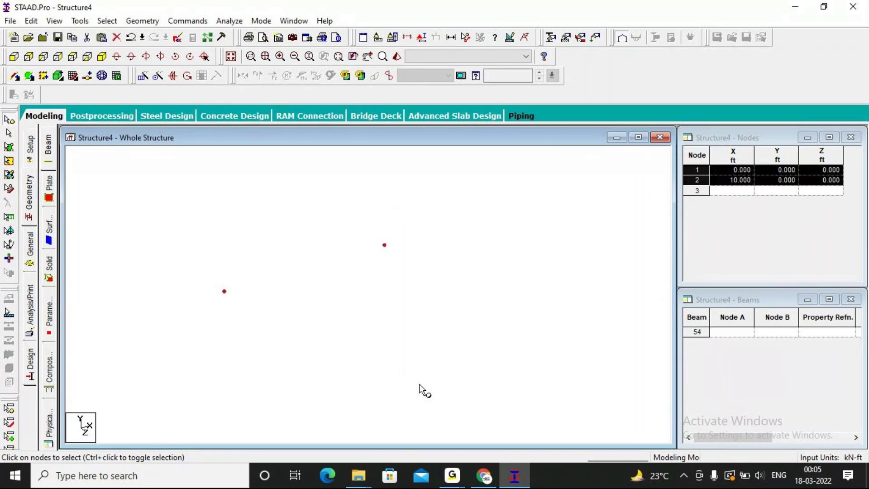
pyautogui.hotkey('ctrl', 'c')
pyautogui.hotkey('ctrl', 'v')
pyautogui.press('Tab')
pyautogui.press('Tab')
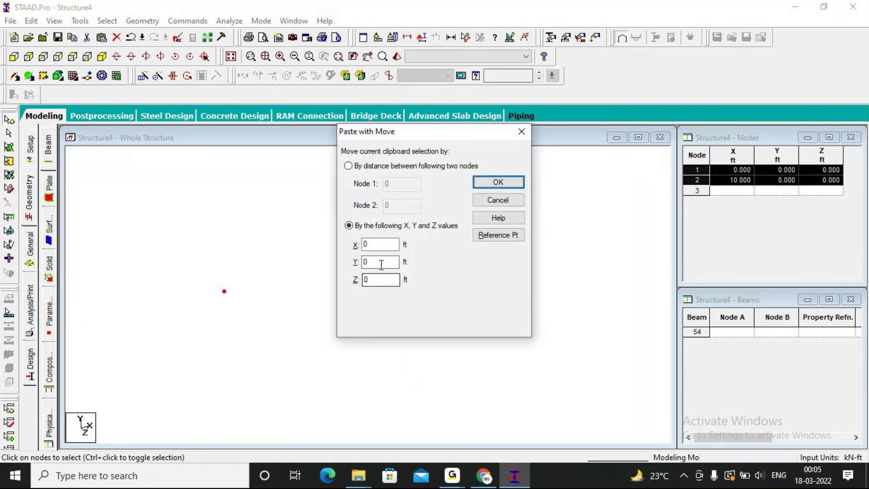
pyautogui.write('10')
pyautogui.press('Return')
# Copy all four nodes and paste them with a -10 ft offset along Y
pyautogui.moveTo(209, 204); pyautogui.dragTo(380, 337)
pyautogui.hotkey('ctrl', 'c')
pyautogui.hotkey('ctrl', 'v')
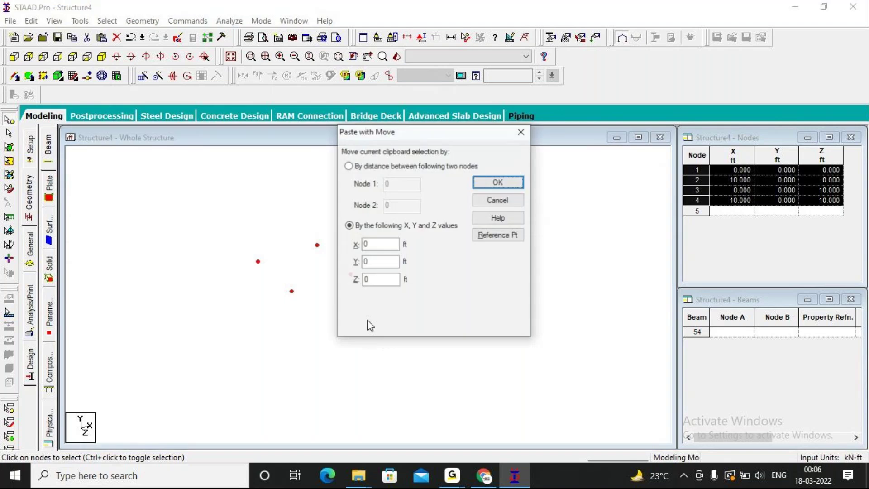
pyautogui.hotkey('shift', 'Tab')
pyautogui.write('-10')
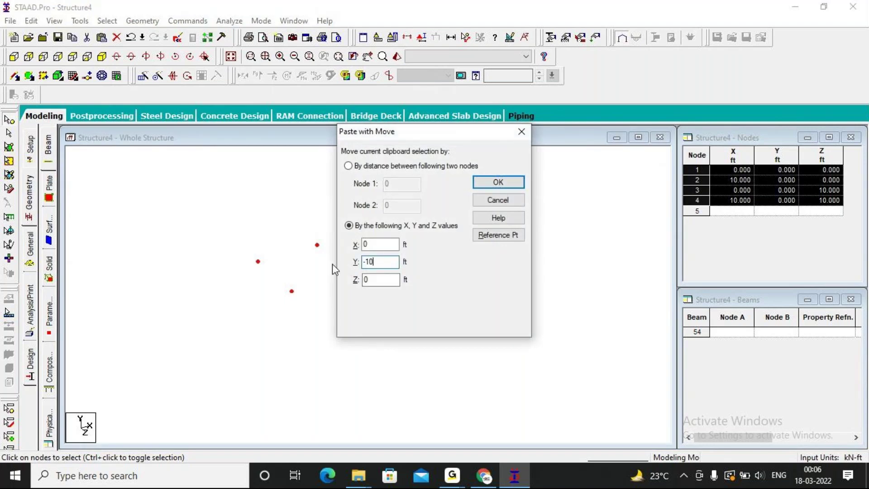
pyautogui.press('Return')
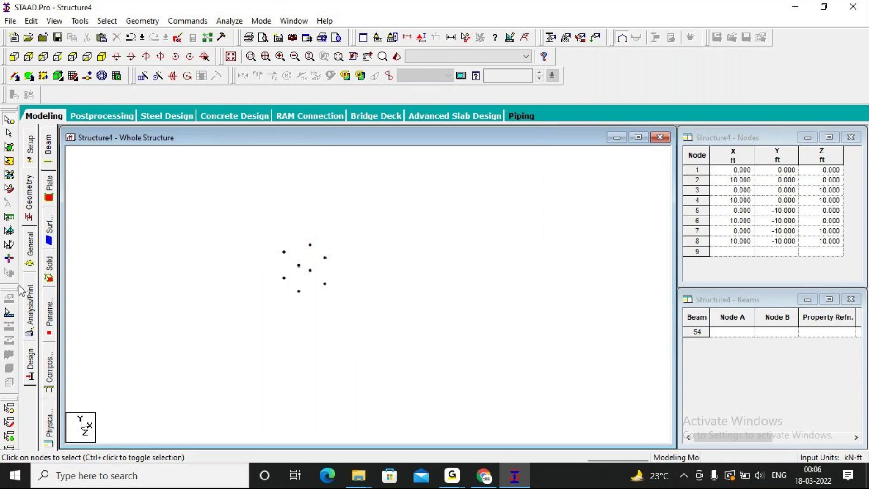
# Connect the nodes with beams, forming four top members around the square and a column at each corner
pyautogui.click(143, 75)
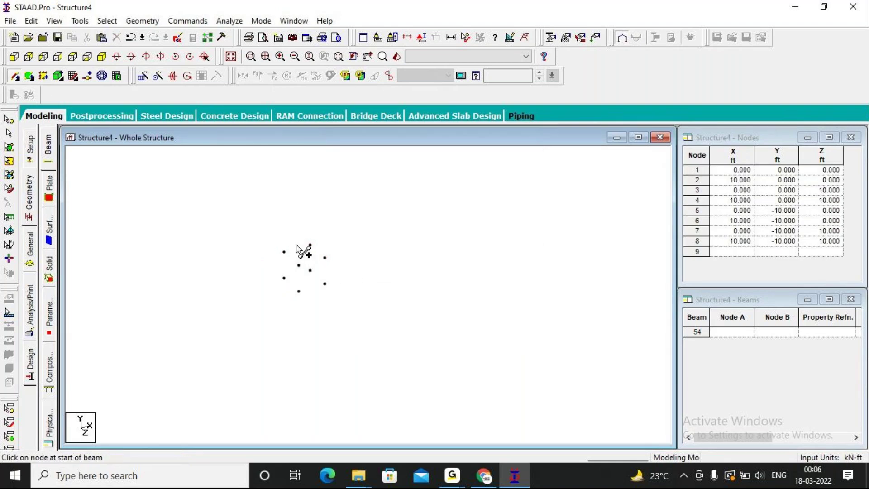
pyautogui.moveTo(284, 252)
pyautogui.mouseDown()
pyautogui.moveTo(311, 242)
pyautogui.moveTo(334, 264)
pyautogui.moveTo(325, 257)
pyautogui.moveTo(299, 265)
pyautogui.moveTo(332, 262)
pyautogui.moveTo(284, 278)
pyautogui.moveTo(300, 280)
pyautogui.moveTo(299, 290)
pyautogui.mouseUp()
pyautogui.moveTo(310, 245)
pyautogui.mouseDown()
pyautogui.moveTo(310, 271)
pyautogui.moveTo(325, 282)
pyautogui.mouseUp()
pyautogui.scroll(5, 304, 268)
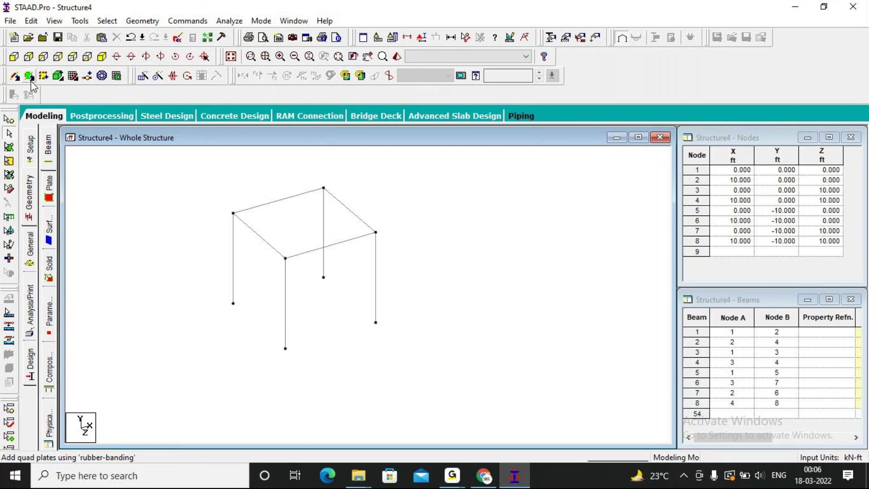
# Add a quad plate on the frame's X = 0 side through nodes 1, 3, 7 and 5
pyautogui.click(31, 79)
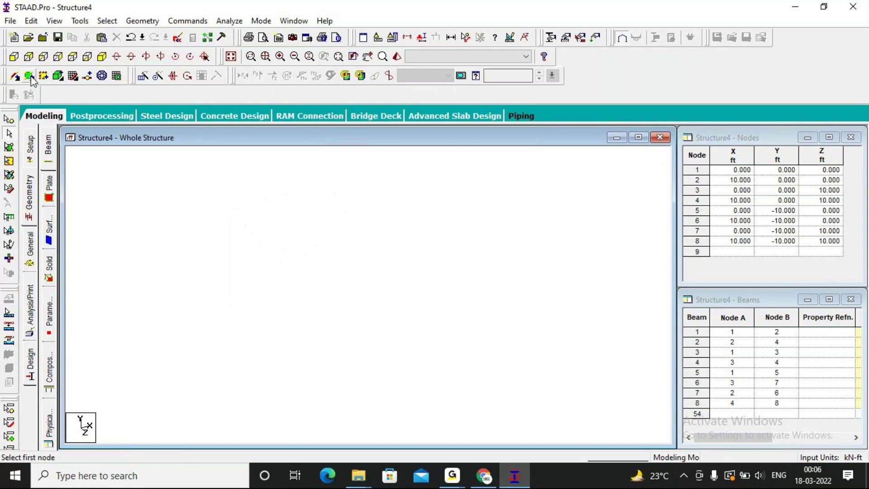
pyautogui.click(232, 216)
pyautogui.click(285, 259)
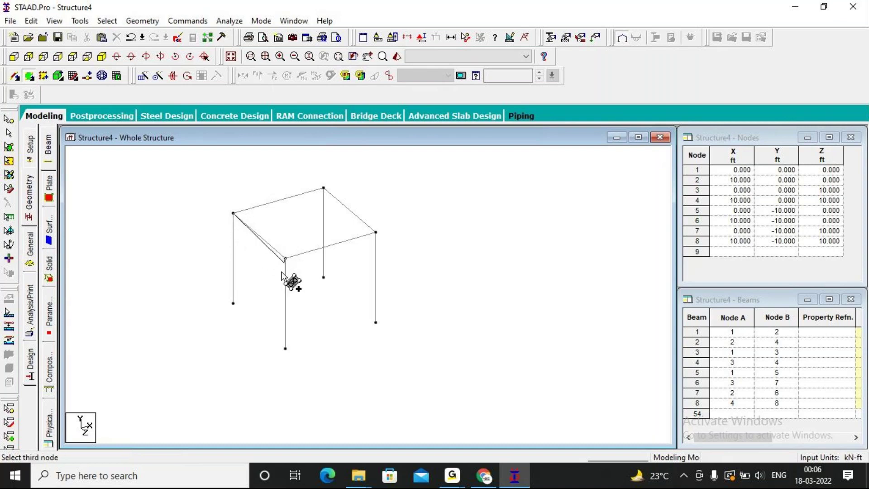
pyautogui.click(285, 348)
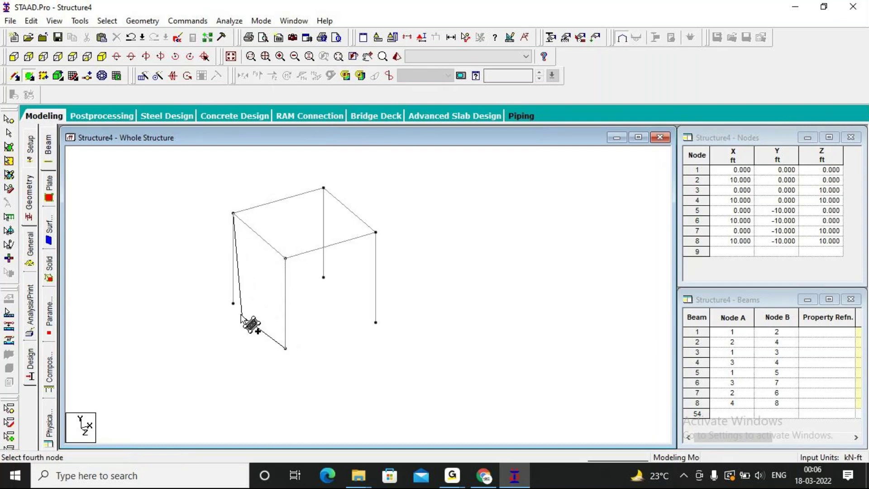
pyautogui.click(233, 303)
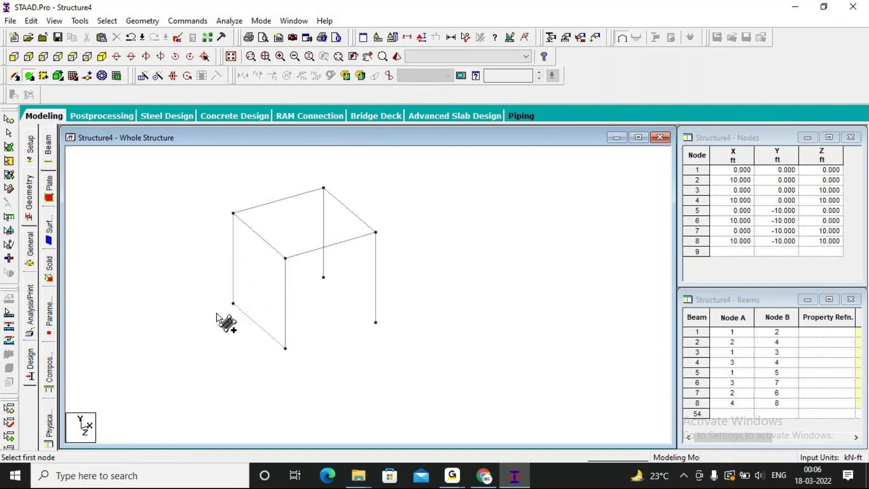
pyautogui.rightClick(189, 288)
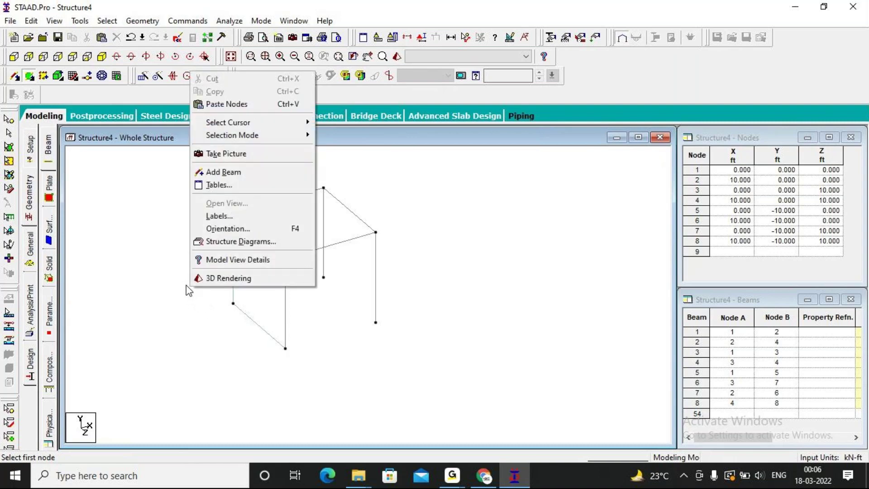
pyautogui.click(174, 285)
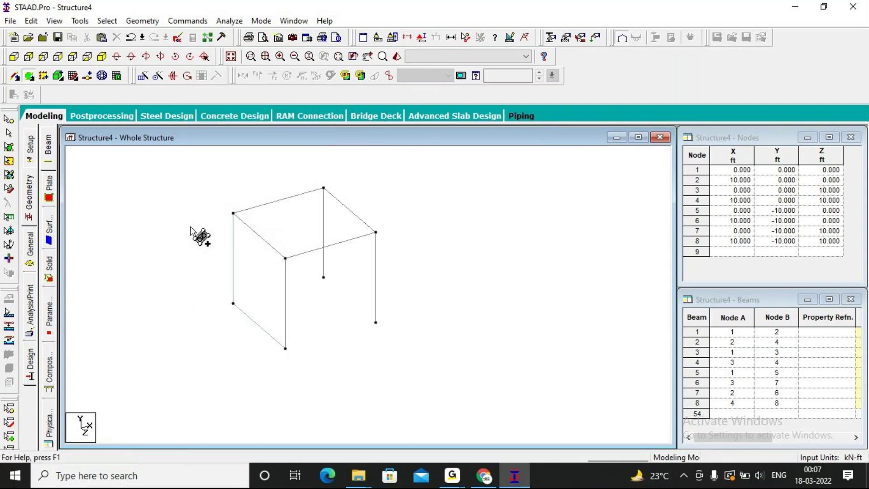
# Add a quad plate on the frame's X = 10 ft side through nodes 2, 4, 8 and 6
pyautogui.click(323, 187)
pyautogui.click(375, 232)
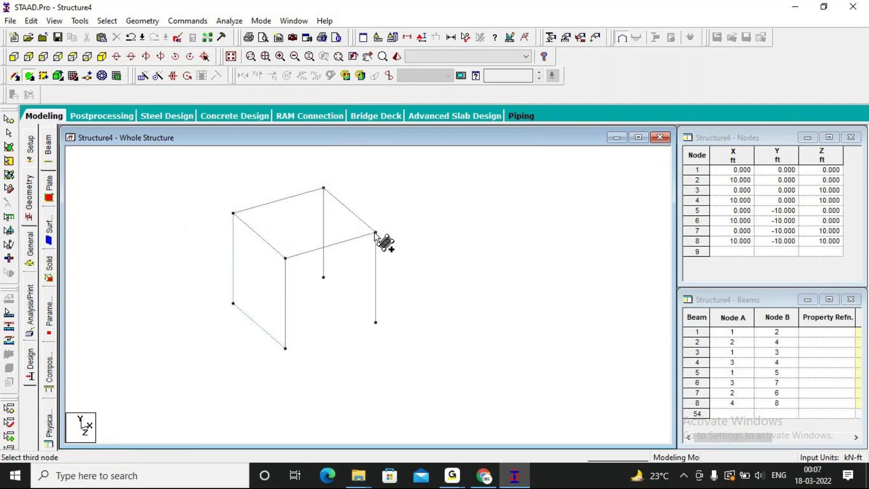
pyautogui.click(375, 322)
pyautogui.click(323, 277)
# Add a quad plate on the frame's rear Z = 0 side through nodes 1, 2, 6 and 5
pyautogui.click(233, 213)
pyautogui.click(323, 187)
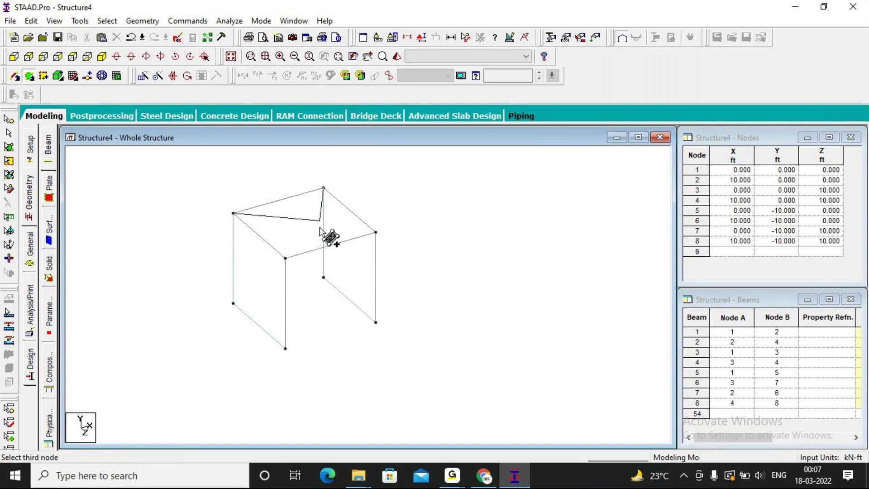
pyautogui.click(323, 276)
pyautogui.click(234, 303)
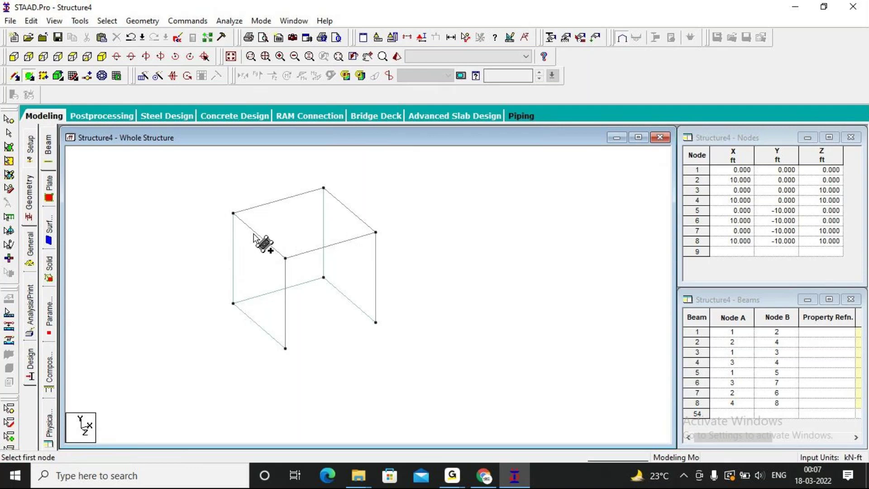
# Add the top quad plate through nodes 1, 2, 4 and 3, accepting the auto save
pyautogui.click(233, 213)
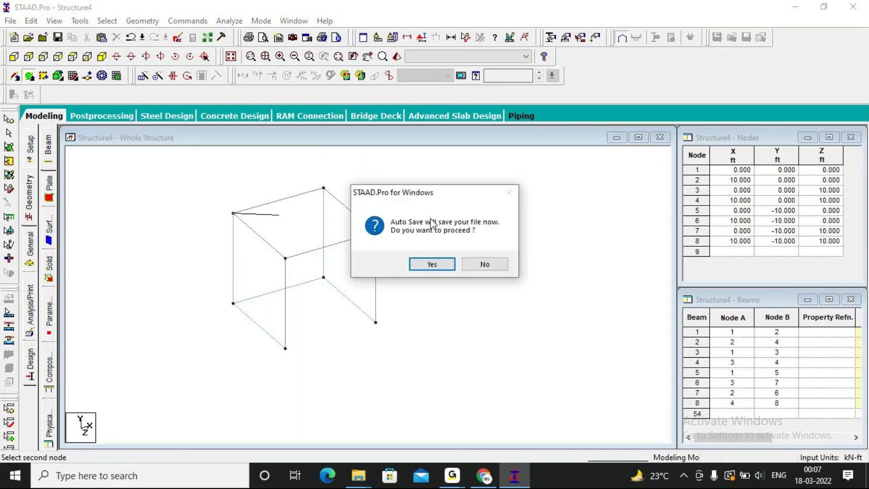
pyautogui.press('Return')
pyautogui.click(324, 188)
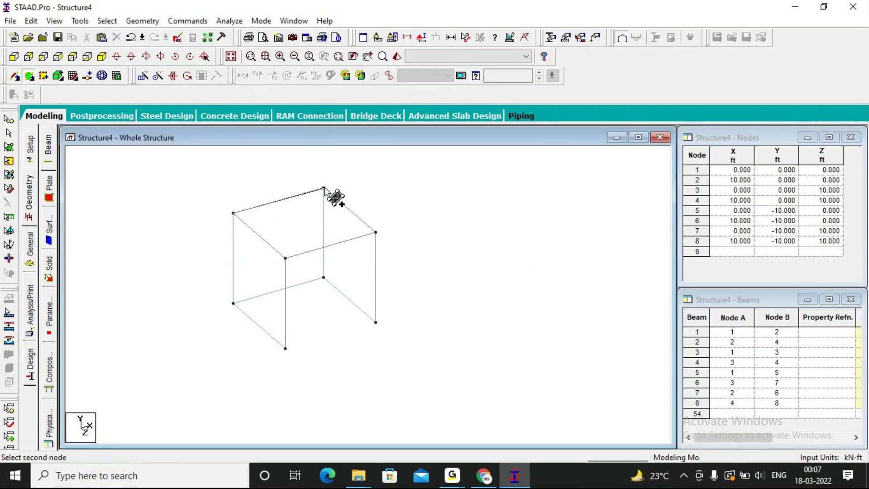
pyautogui.click(376, 233)
pyautogui.click(286, 258)
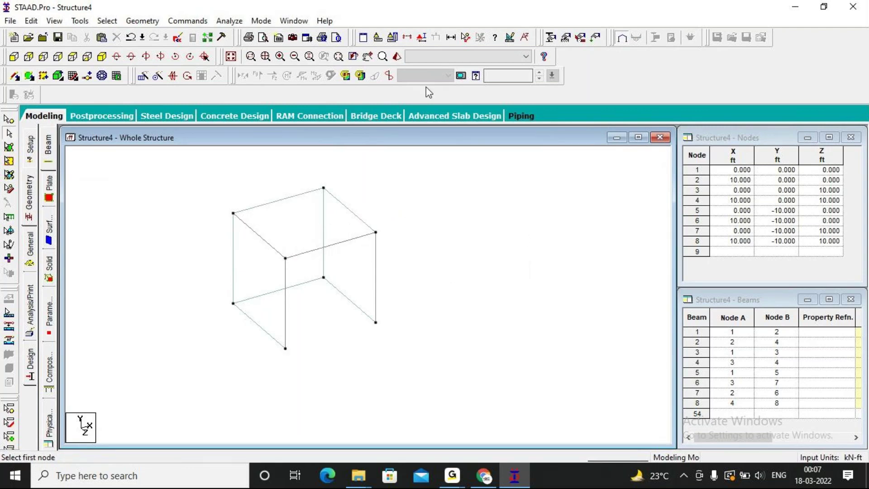
# Examine the plated frame from several angles in the 3D rendered view and close the rendering
pyautogui.click(398, 57)
pyautogui.moveTo(568, 341); pyautogui.dragTo(425, 295)
pyautogui.moveTo(423, 328); pyautogui.dragTo(477, 337)
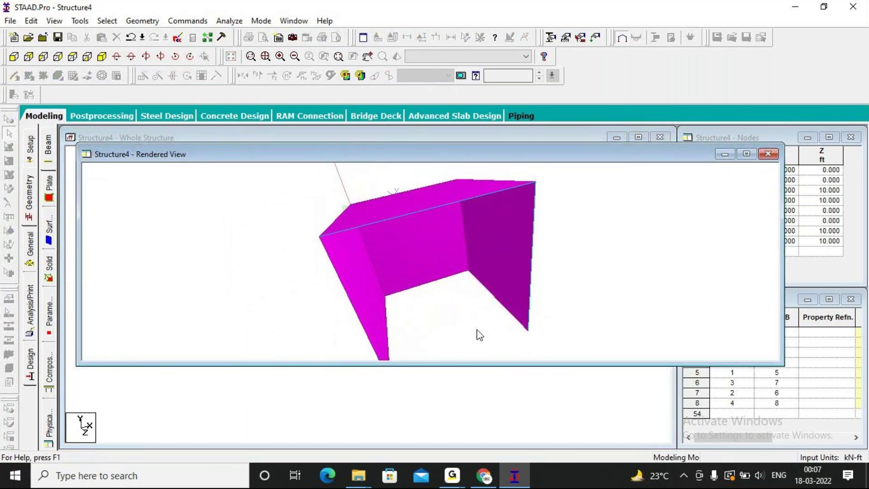
pyautogui.moveTo(281, 226); pyautogui.dragTo(289, 243)
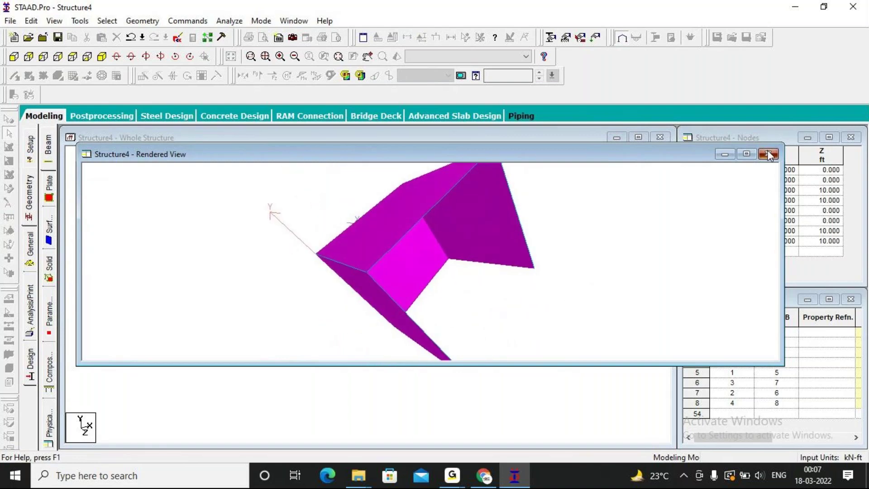
pyautogui.click(768, 154)
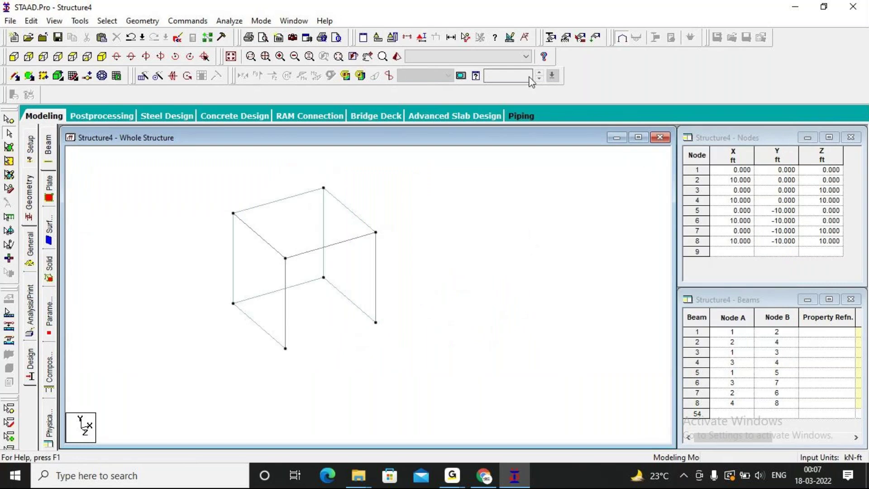
# Define a rectangular concrete section with YD 0.25 ft and ZD 0.25 ft
pyautogui.click(552, 38)
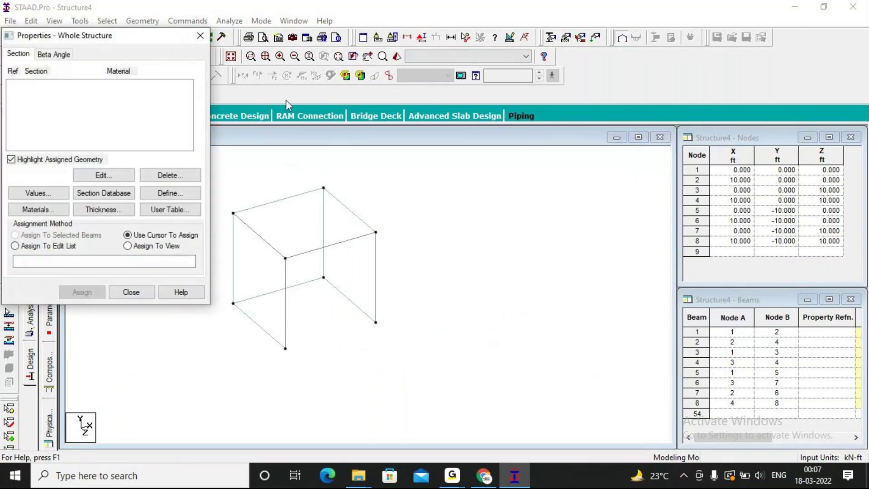
pyautogui.click(188, 195)
pyautogui.press('Down')
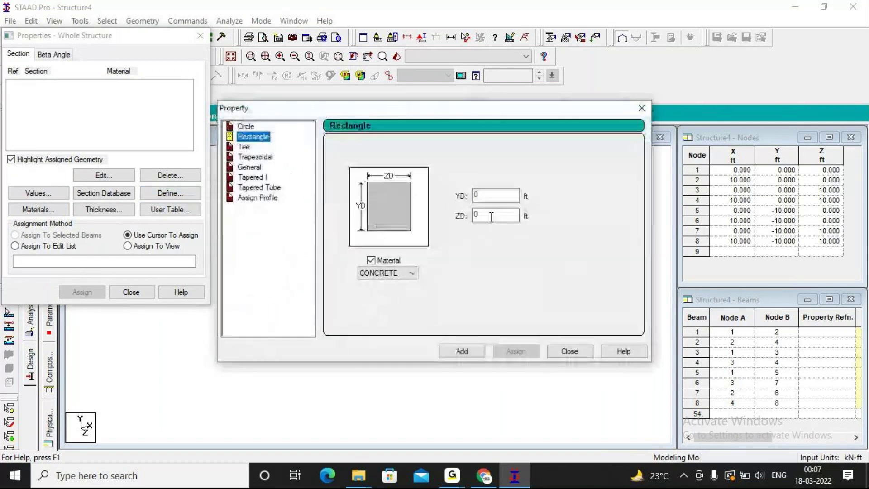
pyautogui.click(494, 195)
pyautogui.write('.25')
pyautogui.click(488, 216)
pyautogui.write('.25')
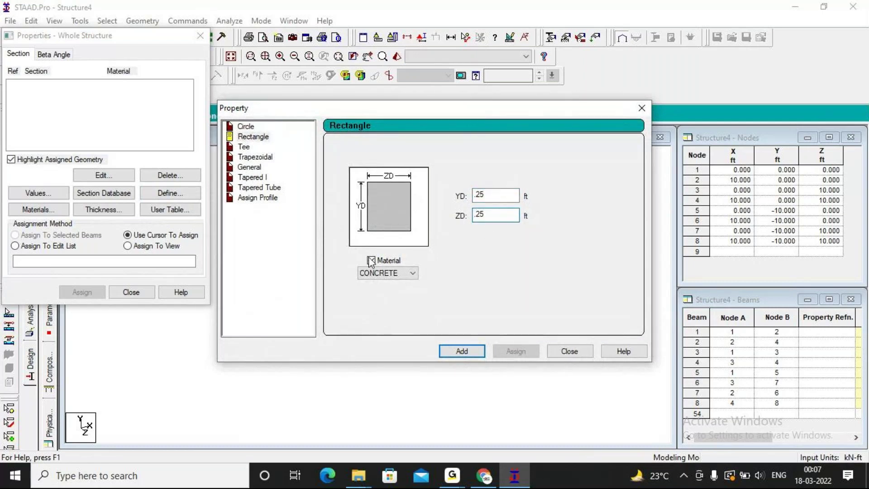
pyautogui.click(463, 350)
pyautogui.click(585, 352)
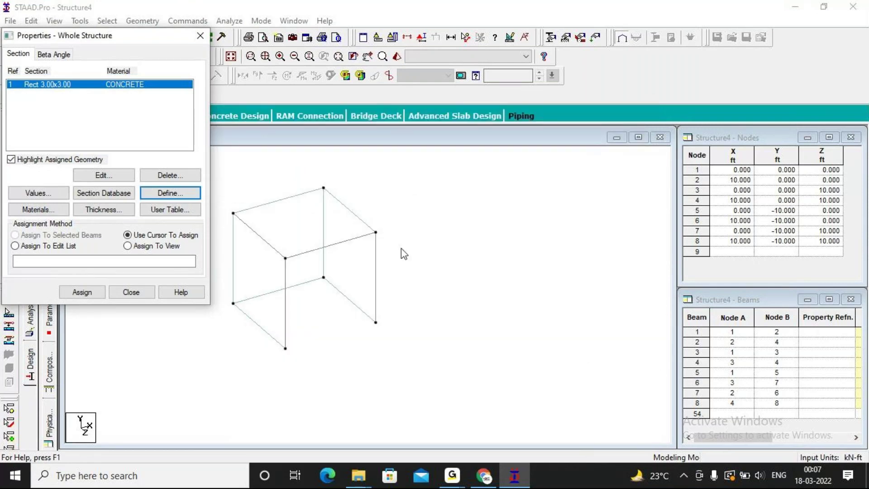
# Assign the rectangular concrete section to all beams in the view and clear the beam selection
pyautogui.click(128, 246)
pyautogui.click(99, 291)
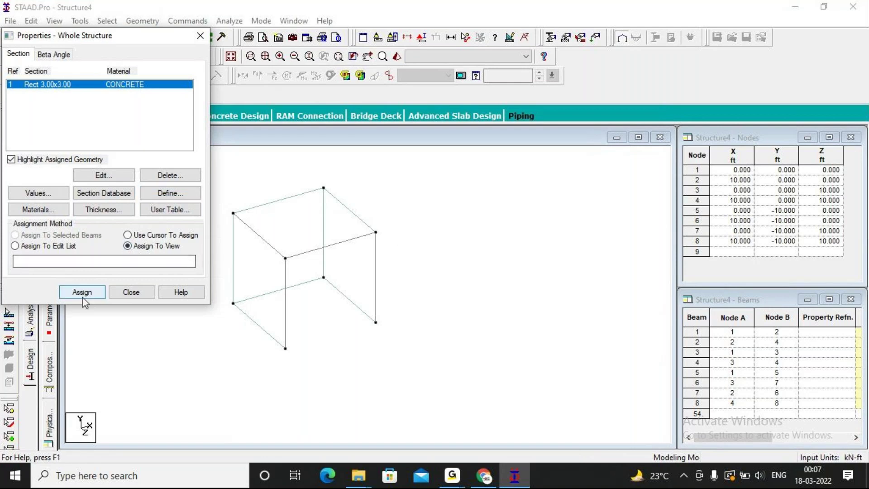
pyautogui.click(170, 200)
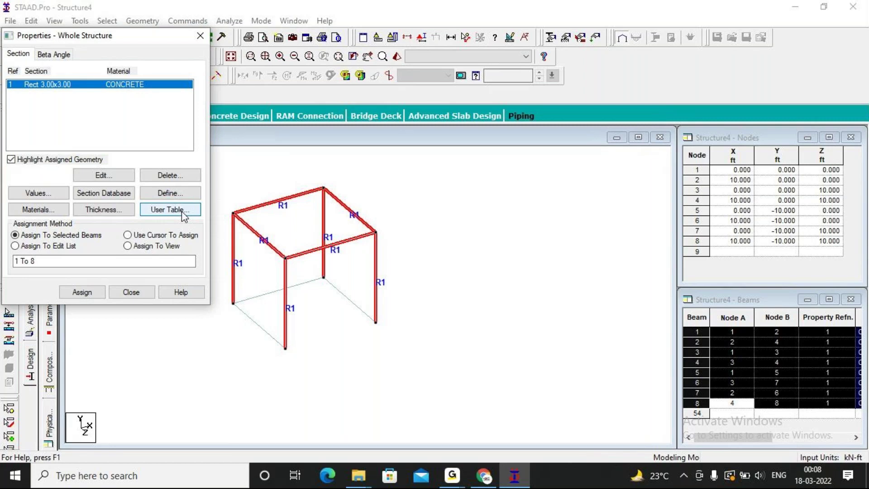
pyautogui.moveTo(111, 37); pyautogui.dragTo(559, 164)
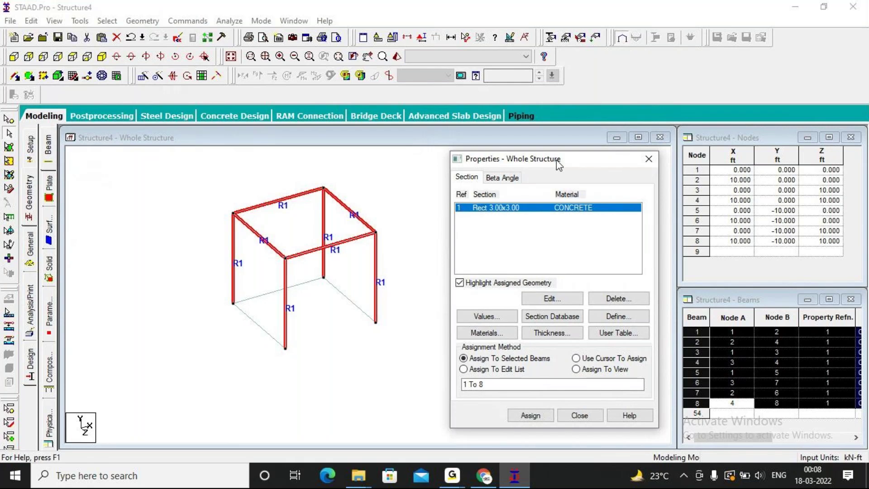
pyautogui.click(558, 236)
pyautogui.click(397, 208)
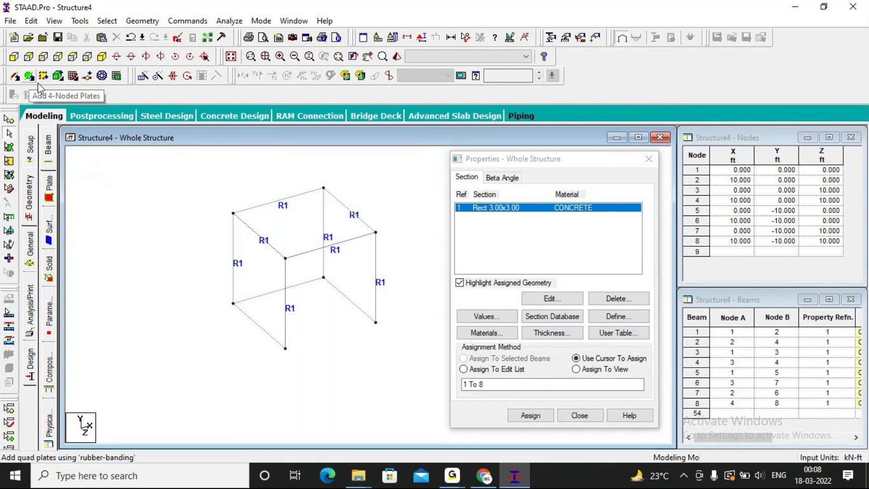
# Define a concrete plate element thickness of 0.15 ft at all four nodes and add it to the properties
pyautogui.click(562, 336)
pyautogui.click(561, 336)
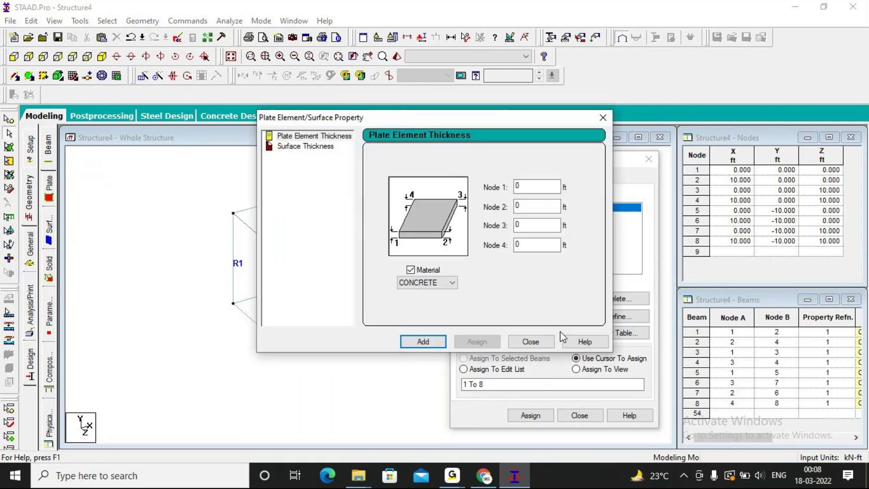
pyautogui.click(532, 185)
pyautogui.doubleClick(532, 186)
pyautogui.write('.15')
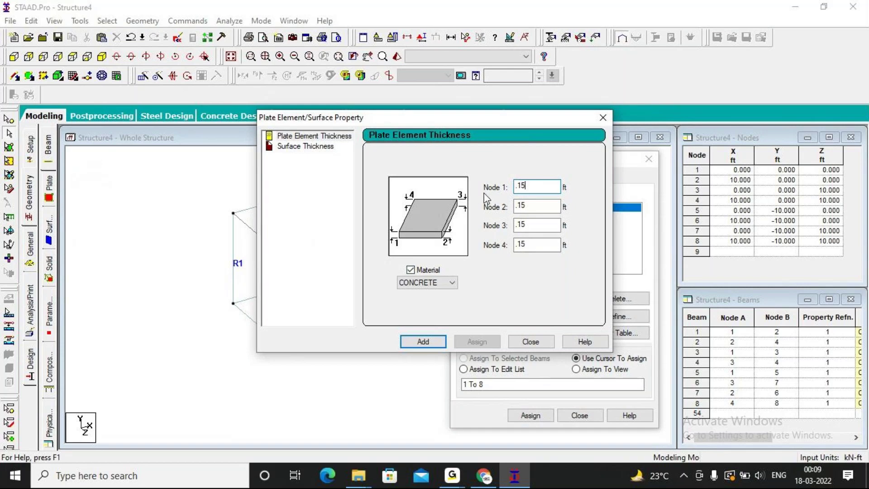
pyautogui.click(424, 341)
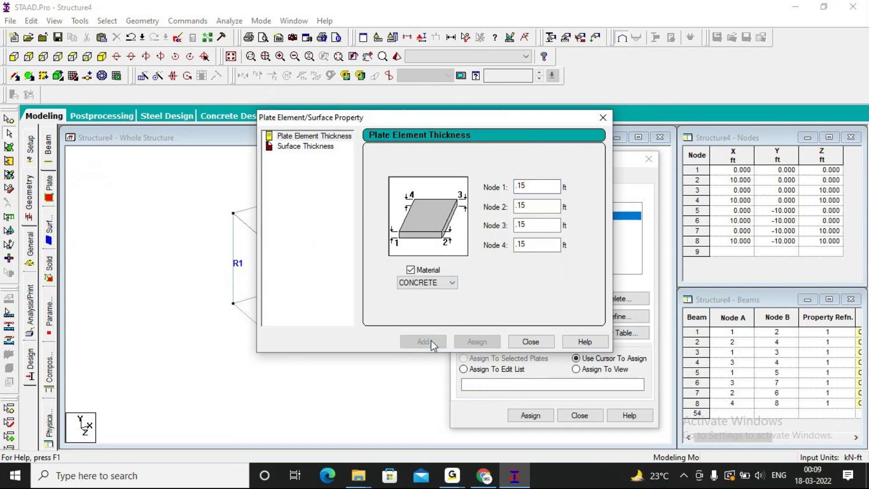
pyautogui.click(537, 343)
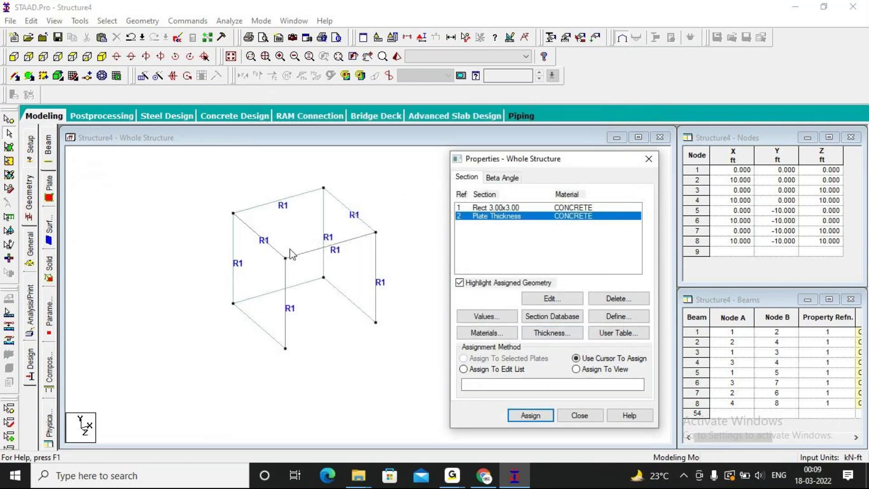
# Pick the frame's side and top plates one at a time using the plates cursor
pyautogui.click(241, 258)
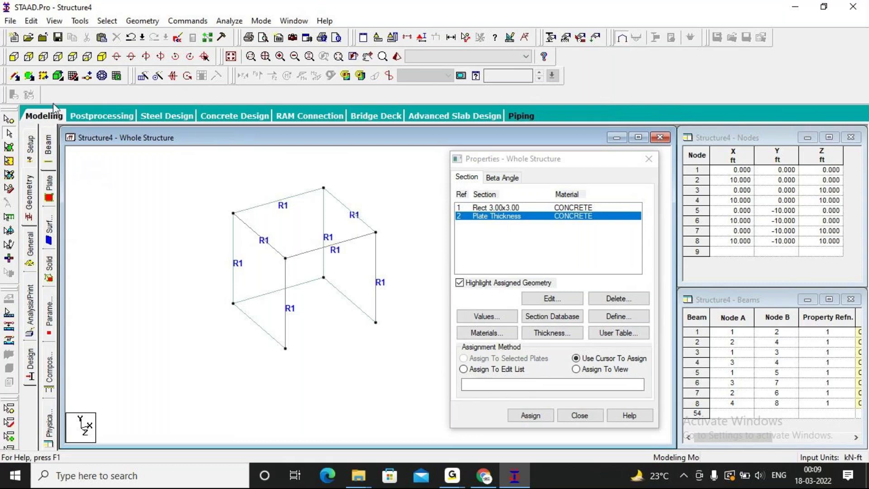
pyautogui.click(10, 159)
pyautogui.click(259, 284)
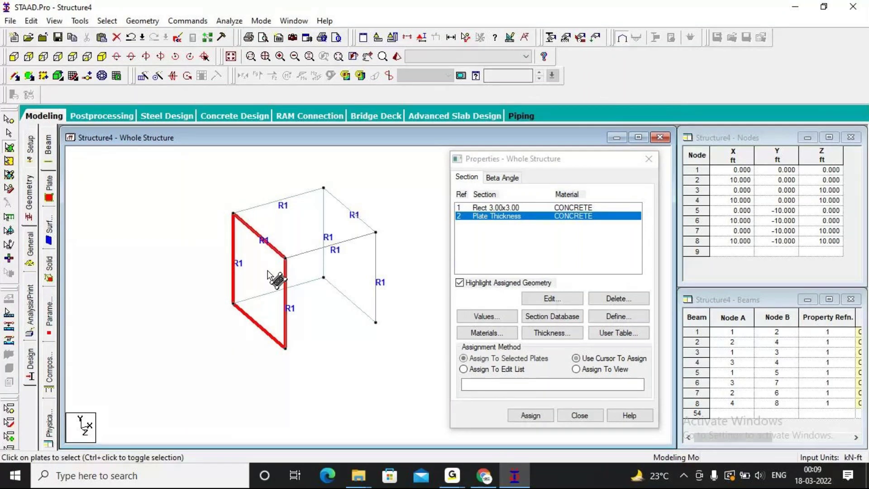
pyautogui.click(295, 270)
pyautogui.click(266, 249)
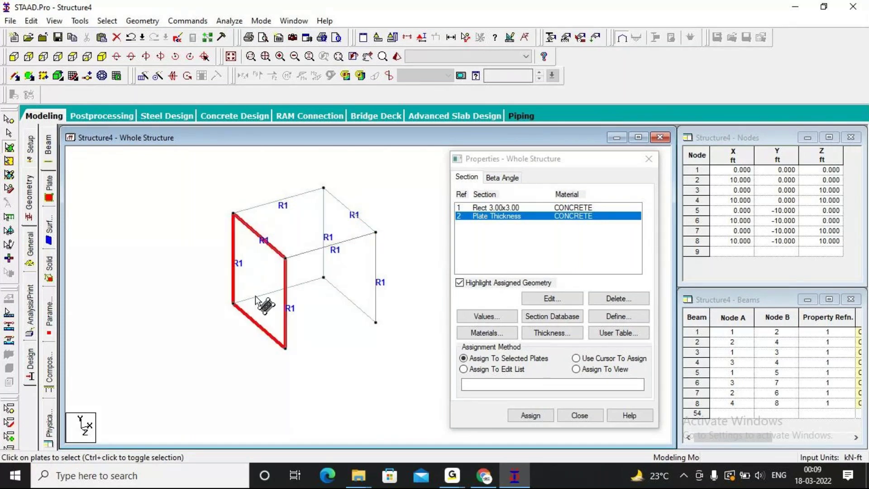
pyautogui.click(355, 278)
pyautogui.click(280, 222)
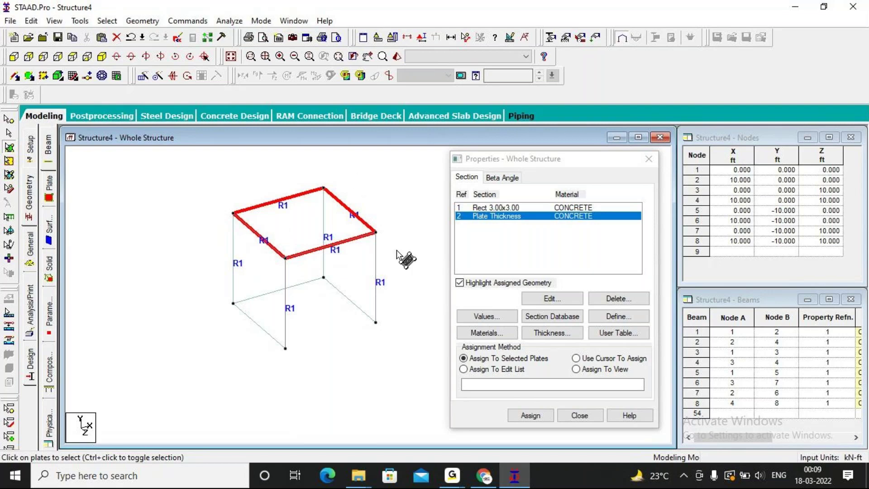
# Assign the plate thickness property to all plates in the view and close the properties dialog
pyautogui.click(576, 369)
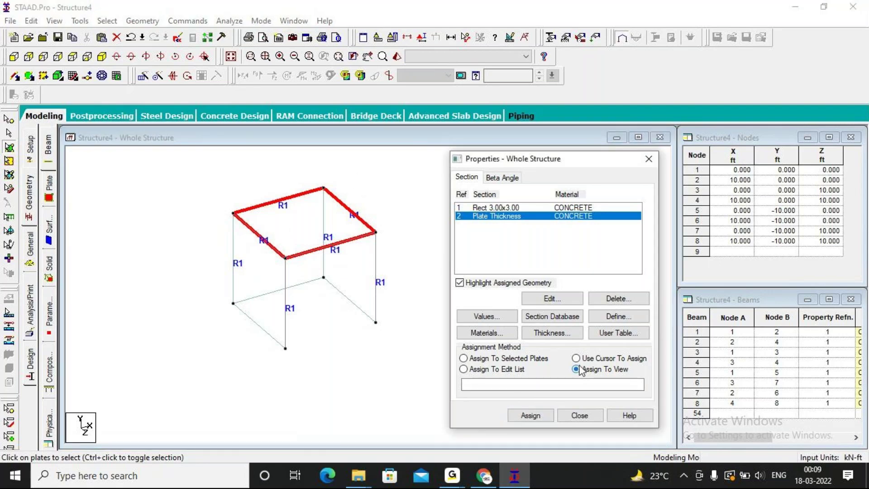
pyautogui.click(531, 414)
pyautogui.click(594, 321)
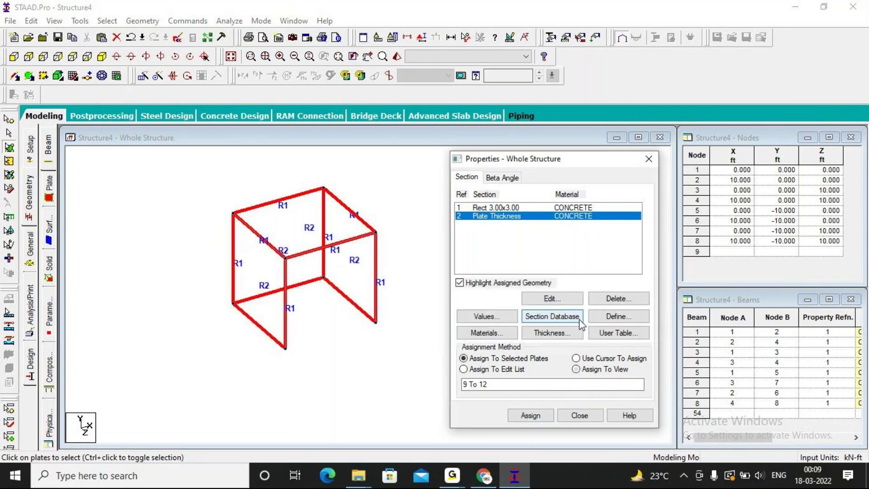
pyautogui.click(580, 414)
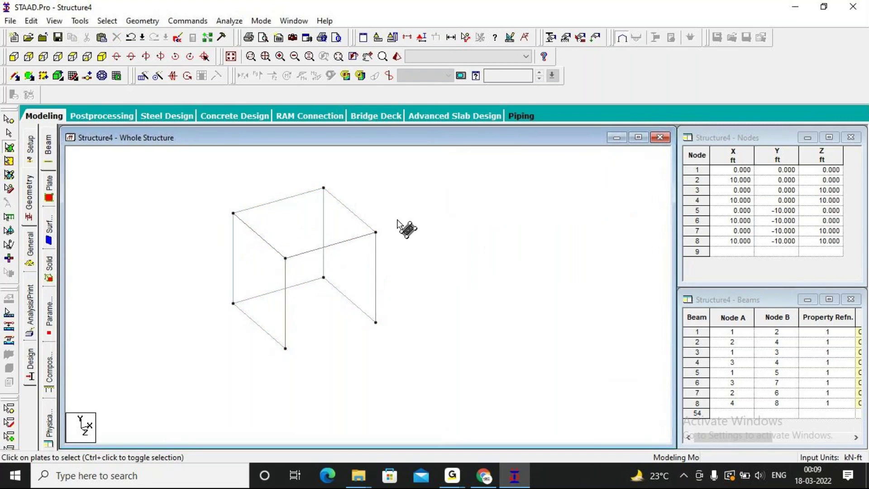
# Inspect the frame with its assigned beam section and plate thickness in the 3D rendered view, and close the rendering
pyautogui.click(565, 40)
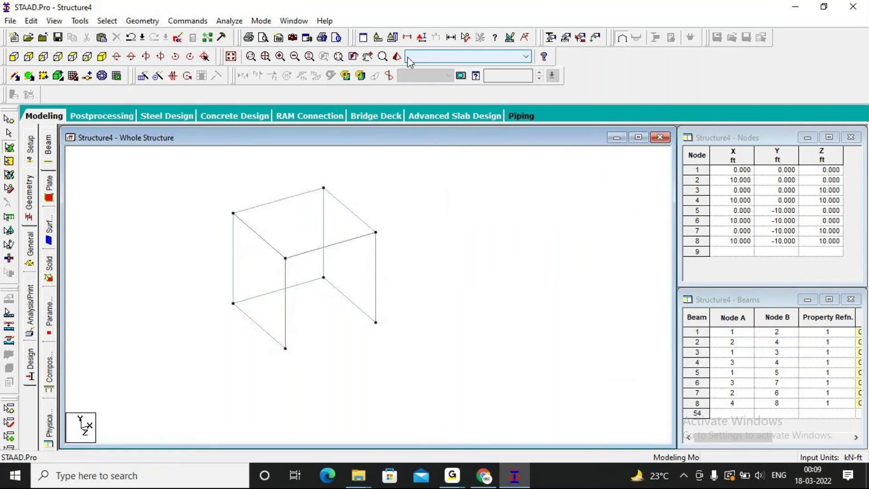
pyautogui.moveTo(552, 307); pyautogui.dragTo(581, 298)
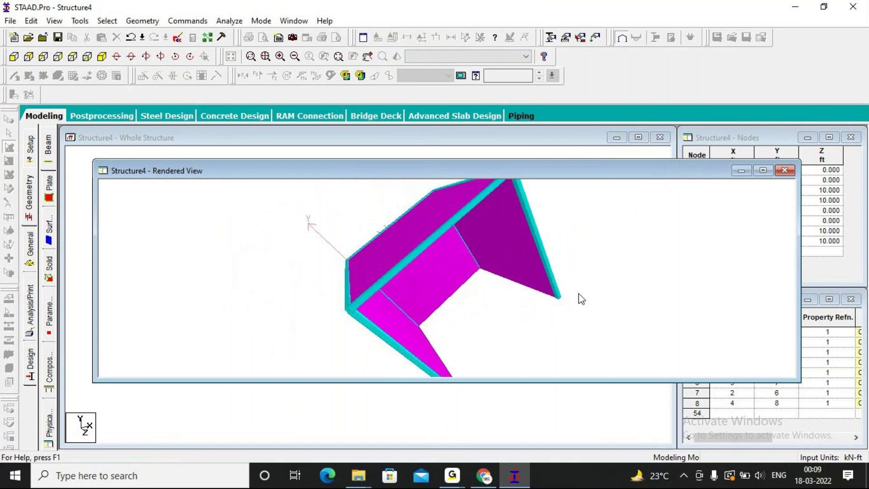
pyautogui.click(784, 170)
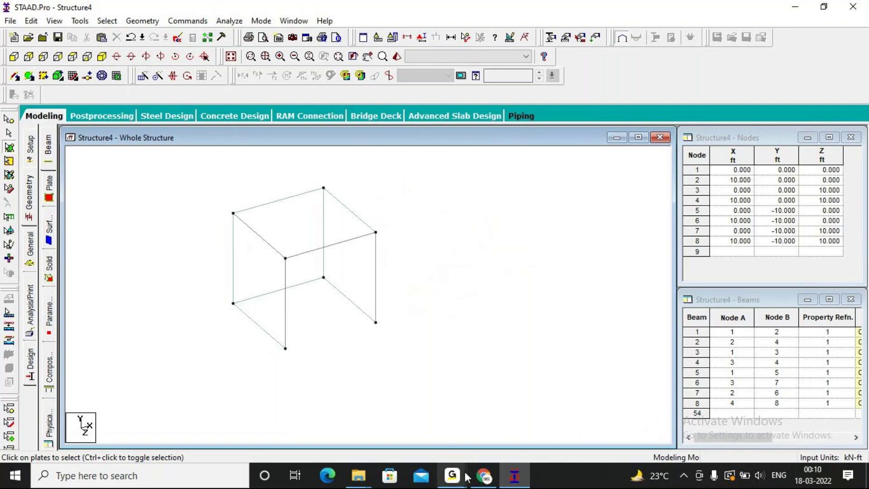
pyautogui.click(457, 483)
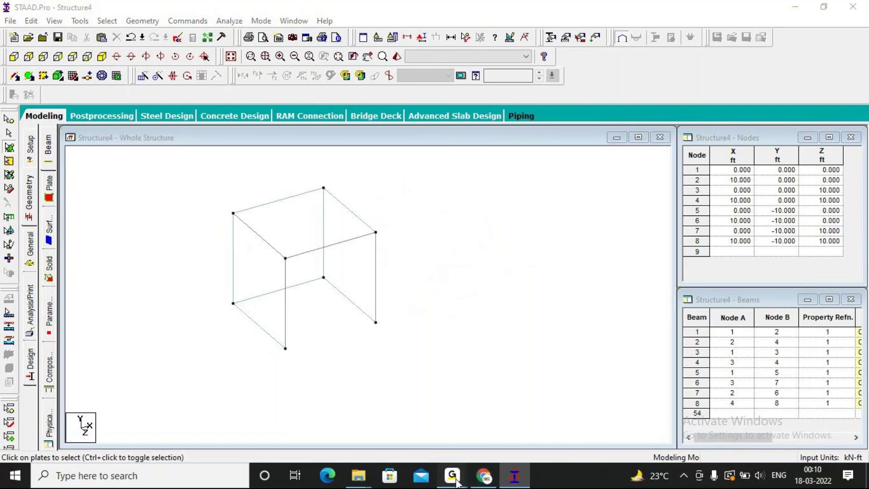